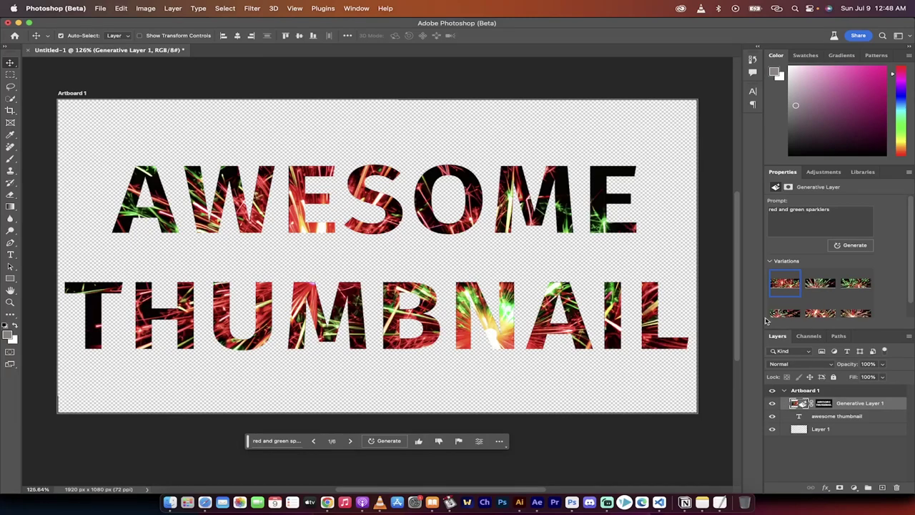
Cycle through the generated fireworks variations, ending back on the first one.
left_click(350, 442)
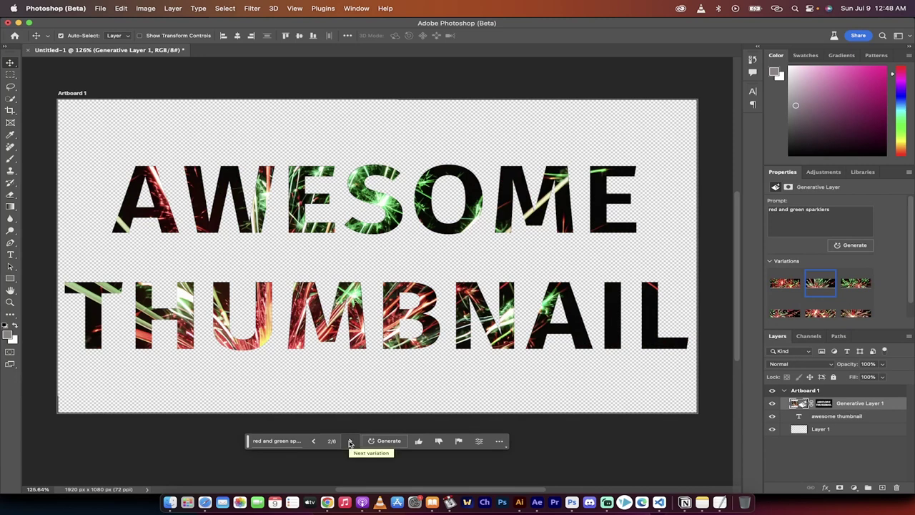
left_click(350, 441)
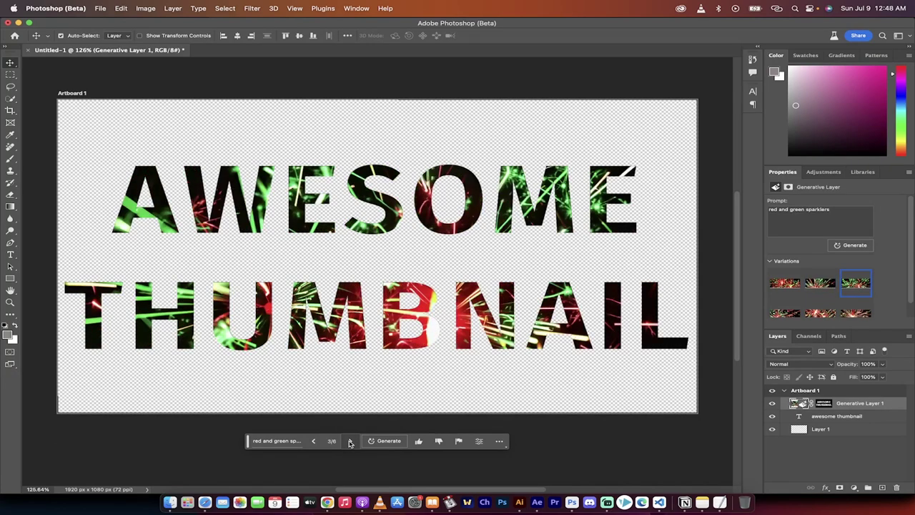
left_click(351, 442)
left_click(350, 442)
left_click(351, 442)
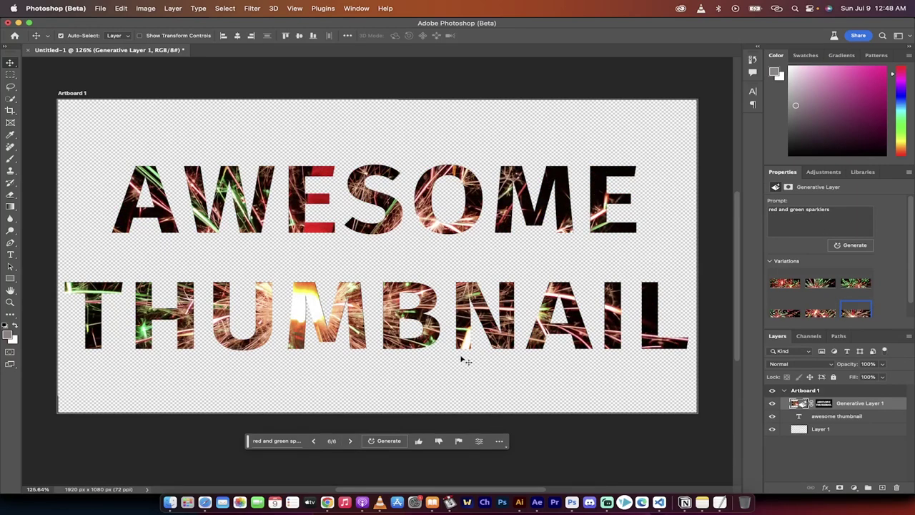
left_click(350, 441)
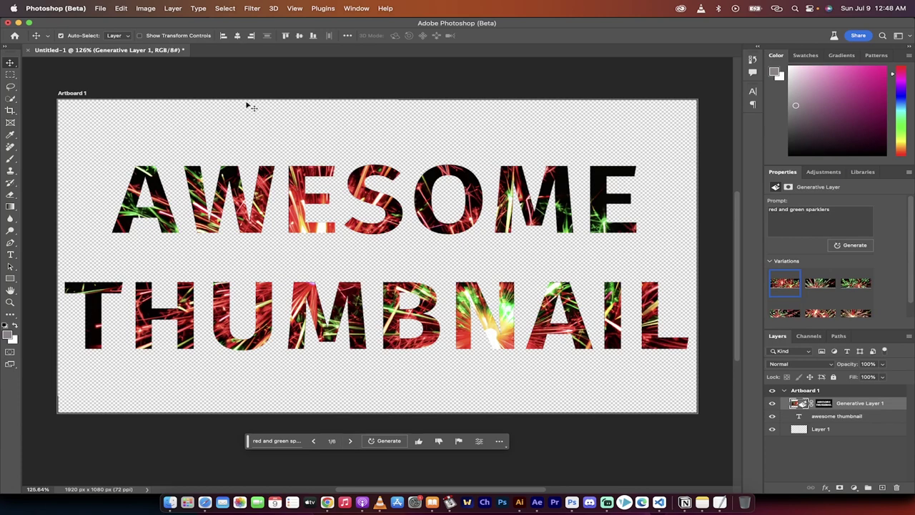
Close the AWESOME THUMBNAIL document without saving and open Creative Cloud's Beta apps list.
left_click(28, 51)
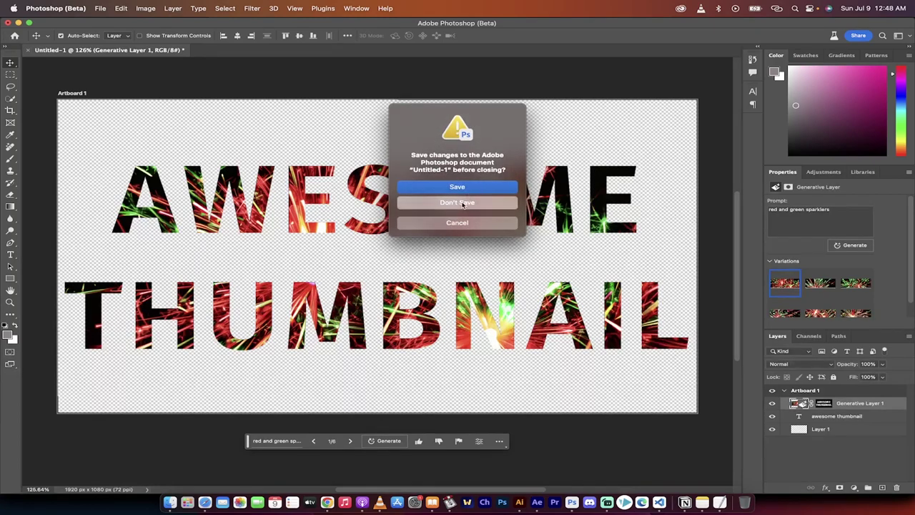
left_click(457, 203)
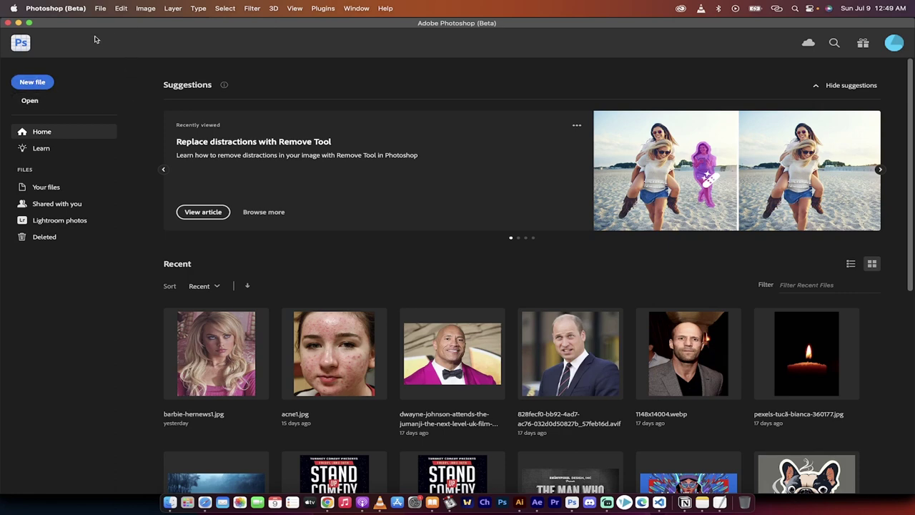
left_click(65, 5)
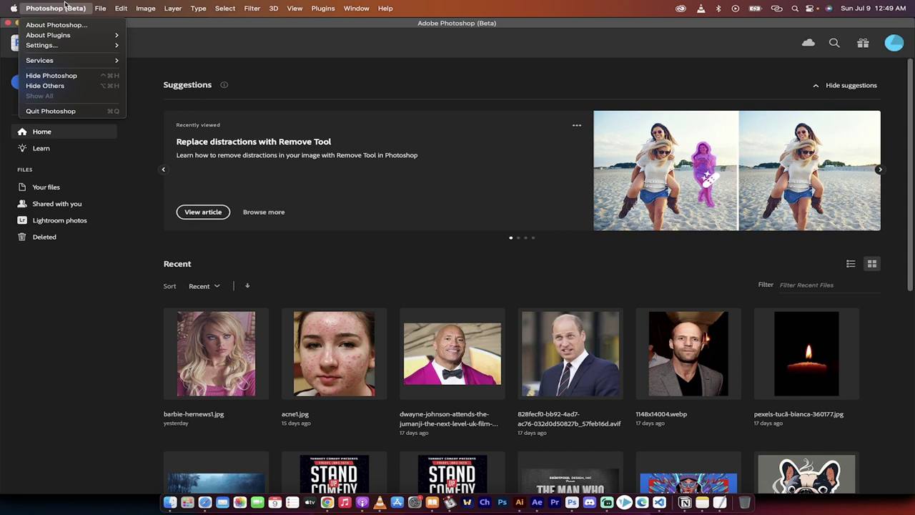
left_click(65, 5)
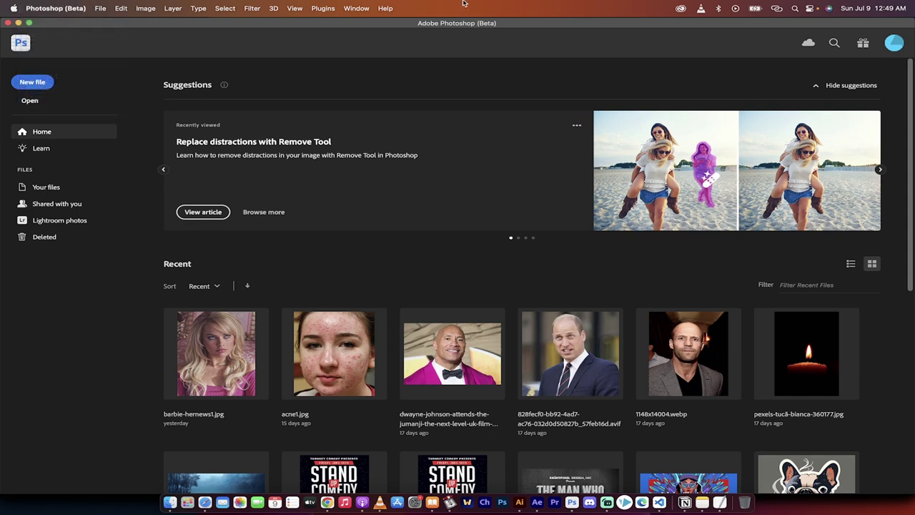
left_click(681, 5)
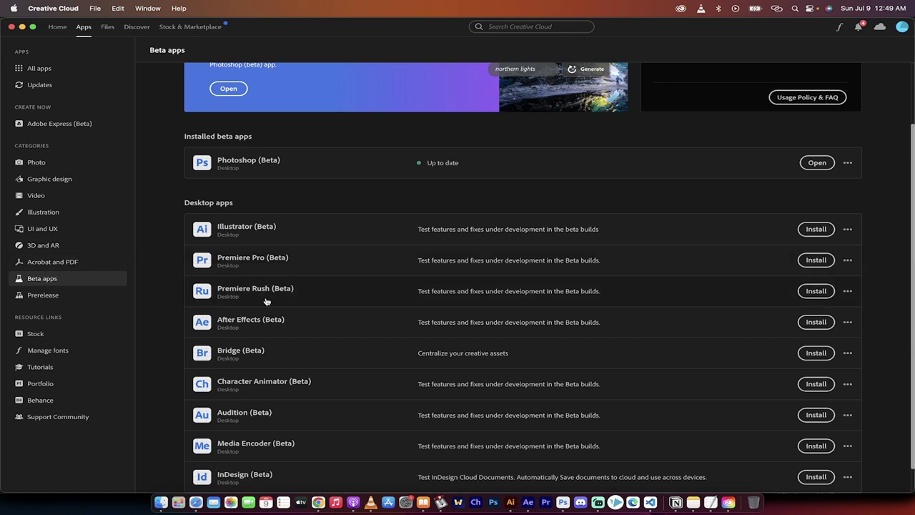
Close the Creative Cloud window to return to Photoshop (Beta)'s Home screen.
scroll(266, 315, "down", 2)
scroll(268, 330, "up", 5)
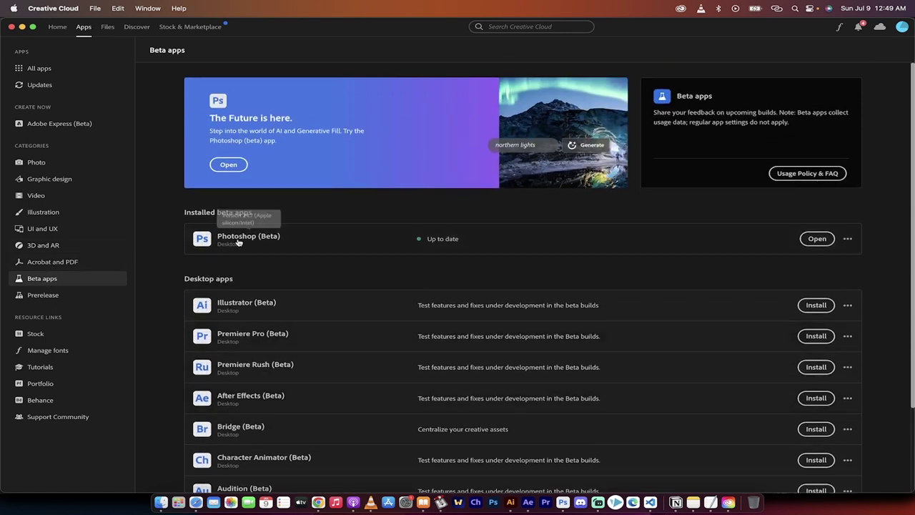
left_click(11, 27)
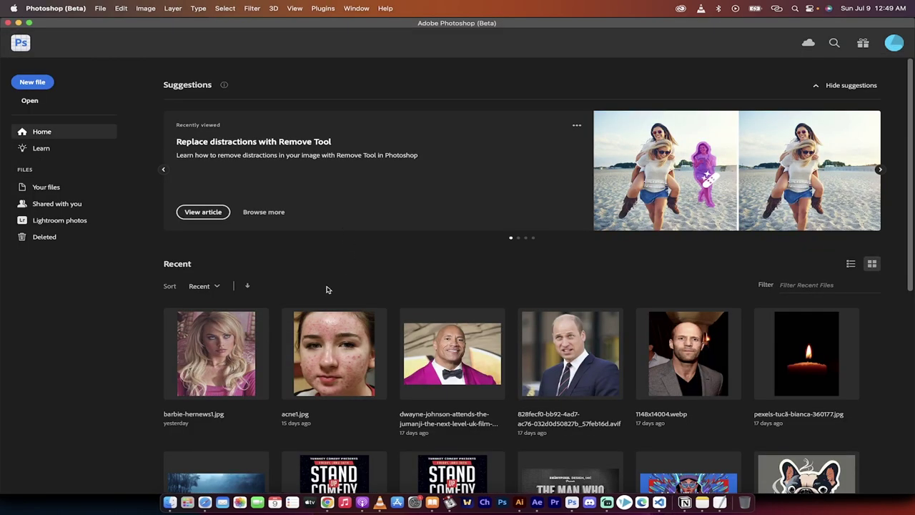
Create a Custom 1920 x 1080 px artboard document with Transparent background contents.
left_click(40, 84)
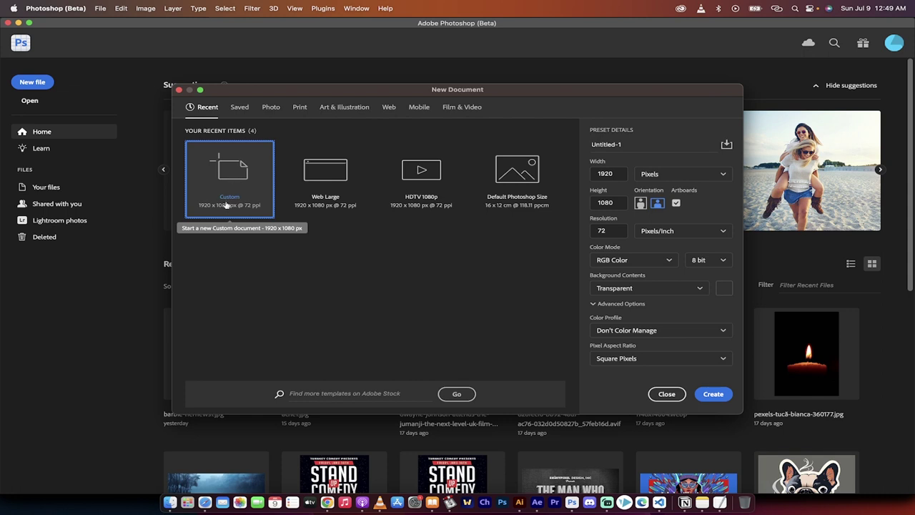
left_click(643, 288)
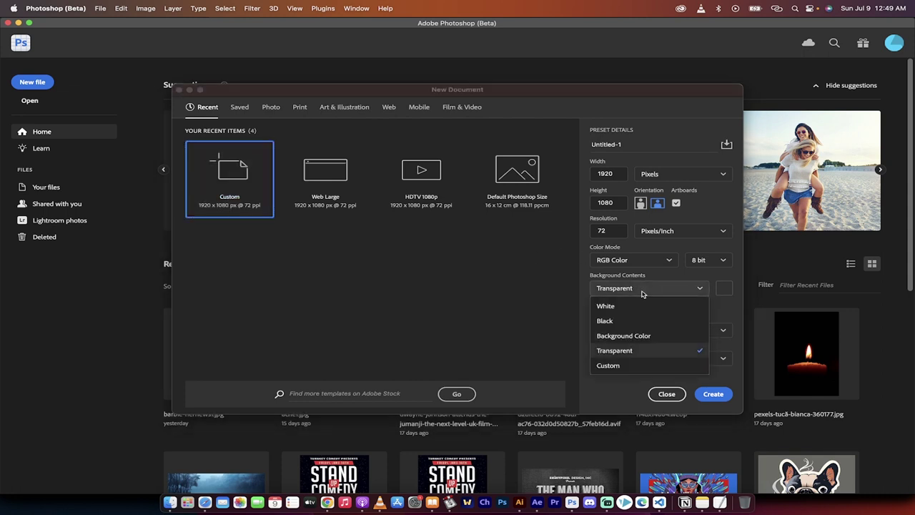
left_click(628, 350)
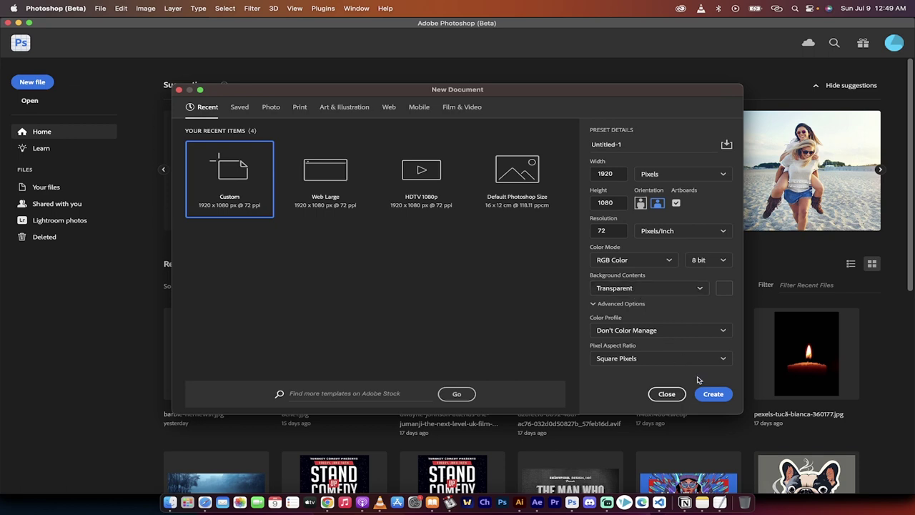
left_click(710, 394)
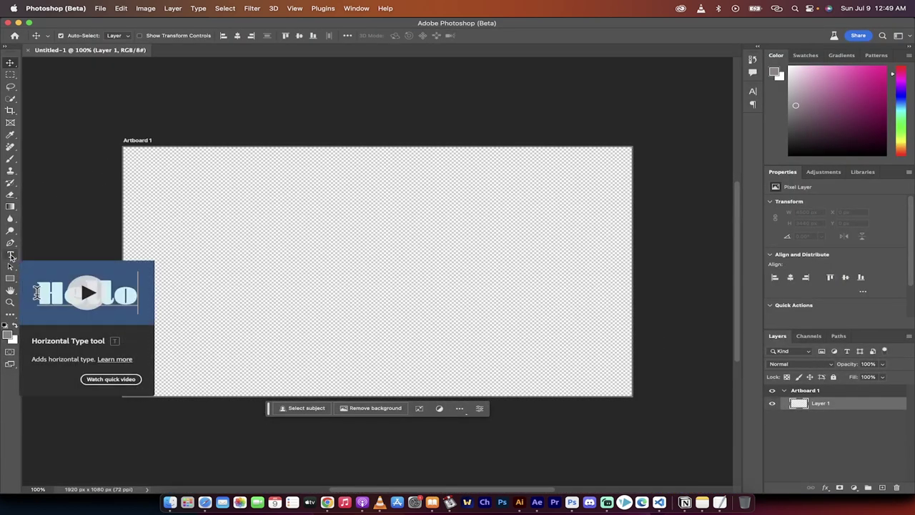
Type 'BIG' and 'BOSS' on two lines in the middle of the artboard.
left_click_drag(11, 257, 50, 252)
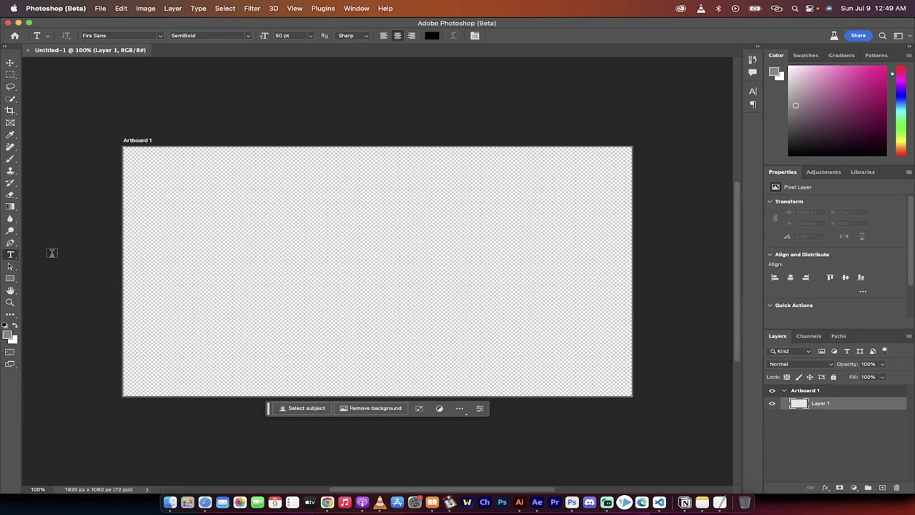
left_click(317, 250)
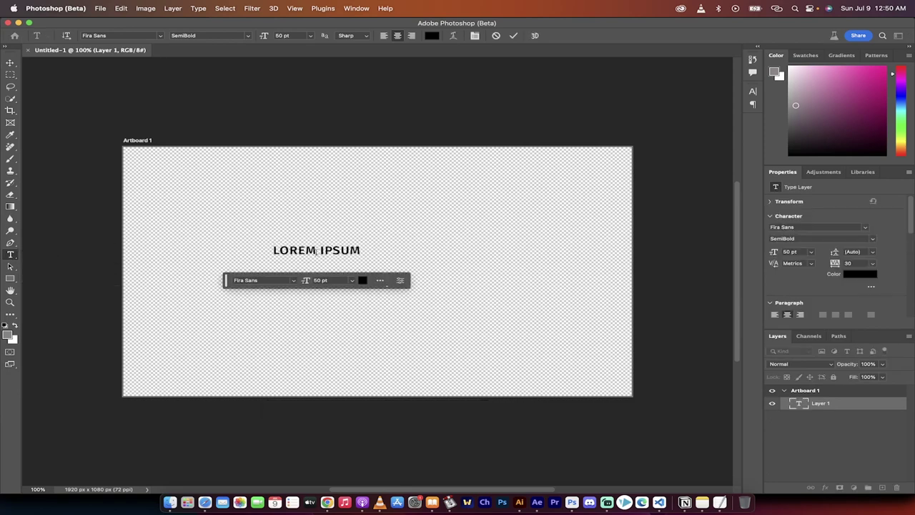
type("BIG")
key("Return")
type("BOSS")
Enlarge the text to 476 pt Fira Sans SemiBold, commit it, and shift it up and right.
key("super+a")
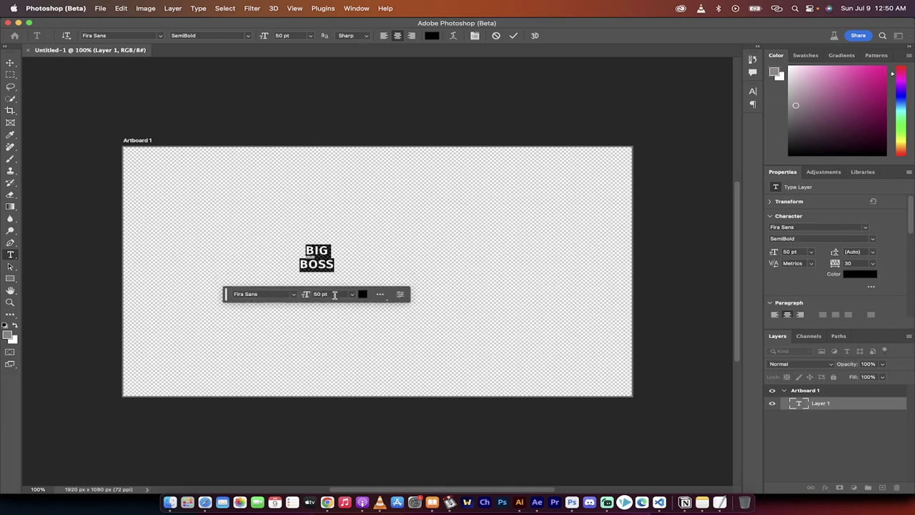
left_click_drag(335, 294, 336, 293)
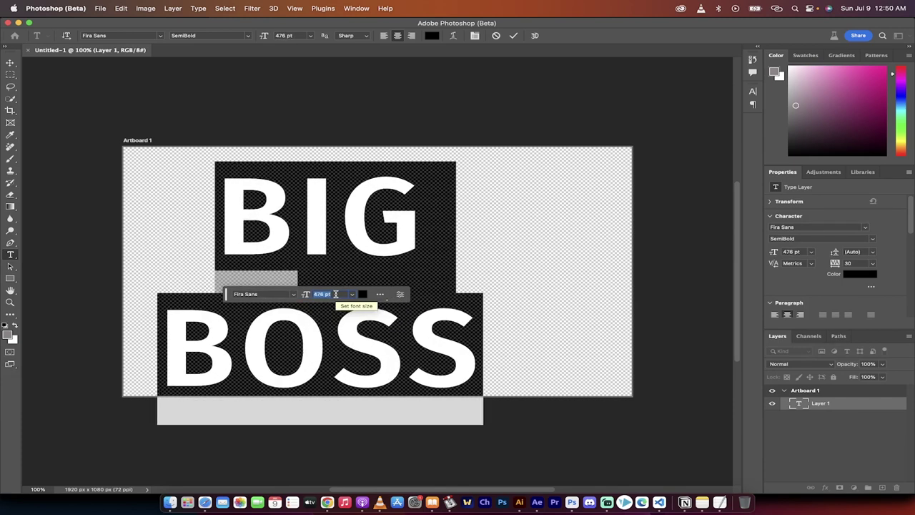
left_click(10, 62)
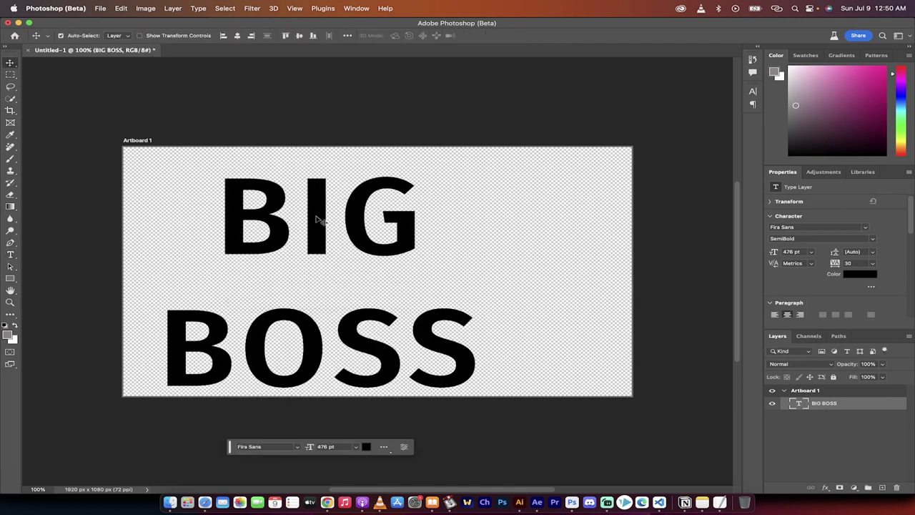
left_click_drag(319, 219, 372, 205)
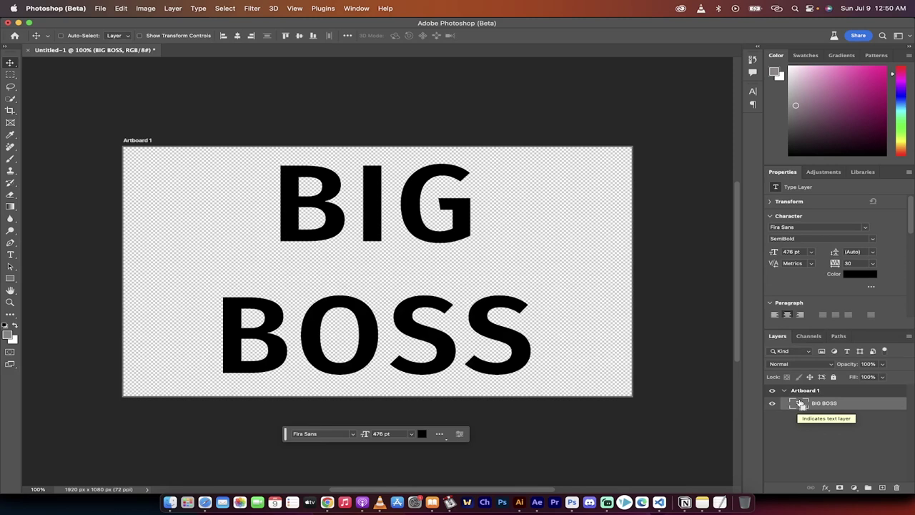
Load the BIG BOSS letter selection and Generative Fill it with the prompt 'Fireworks'.
left_click(801, 405, "super")
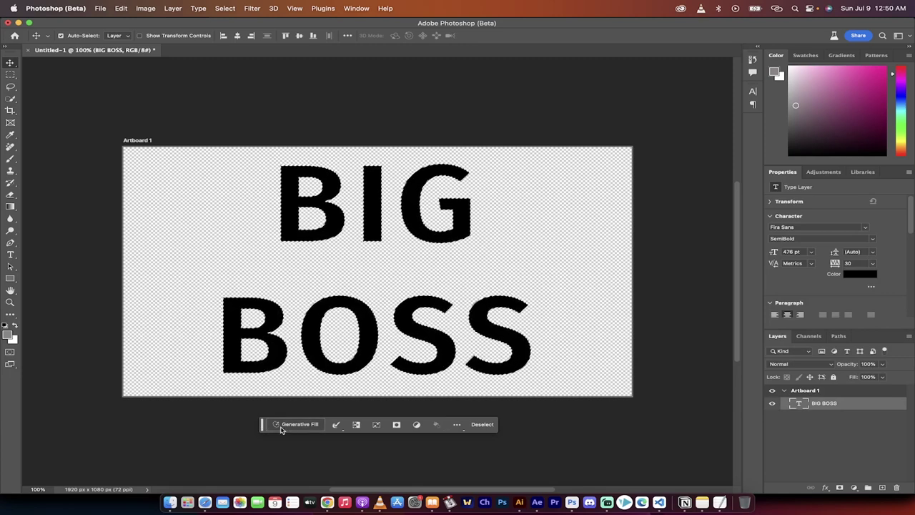
left_click(281, 427)
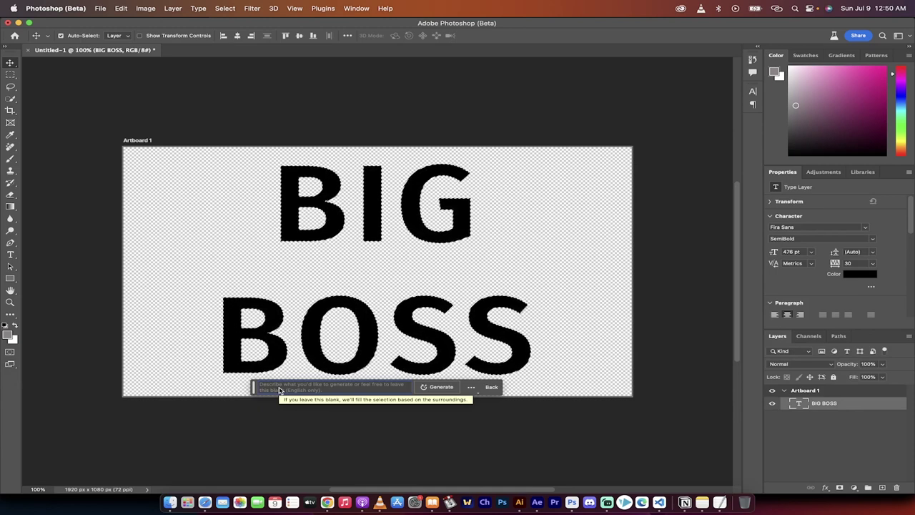
type("Fireworks")
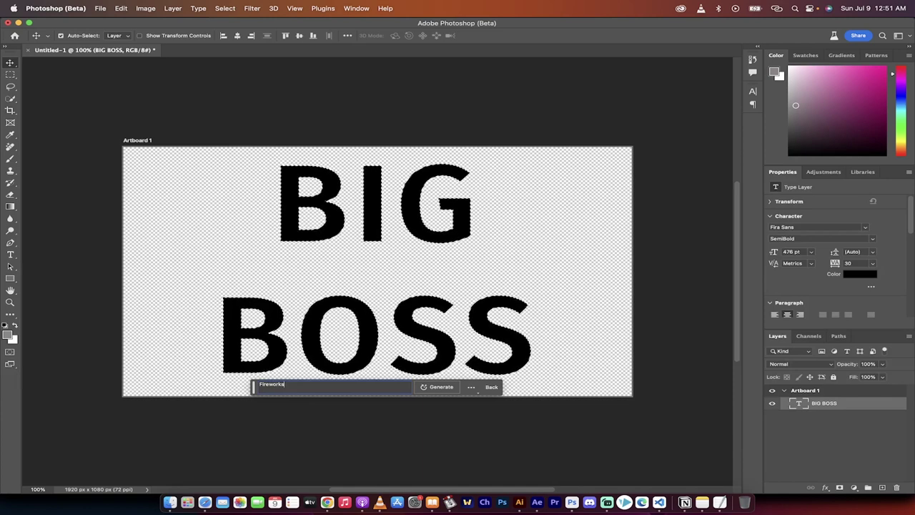
left_click(438, 387)
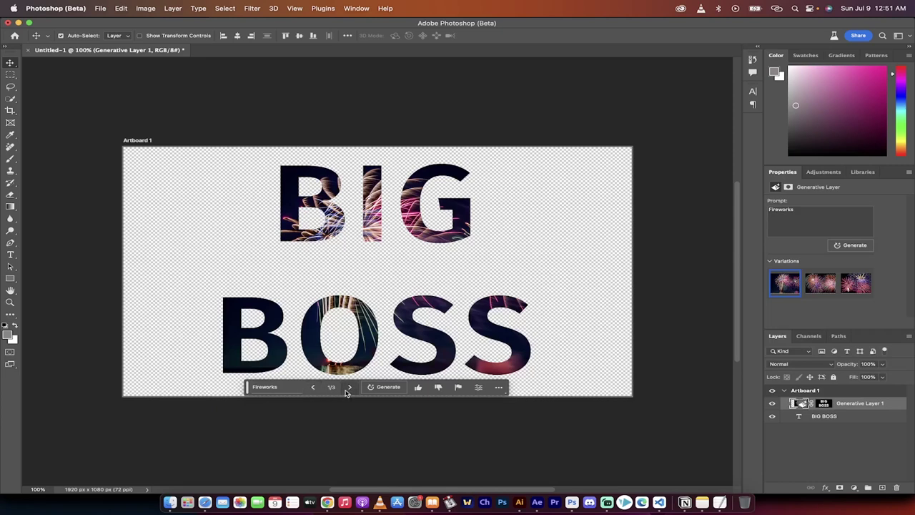
Review the Fireworks variations and extend the prompt to 'Fireworks fourth of july'.
left_click(350, 387)
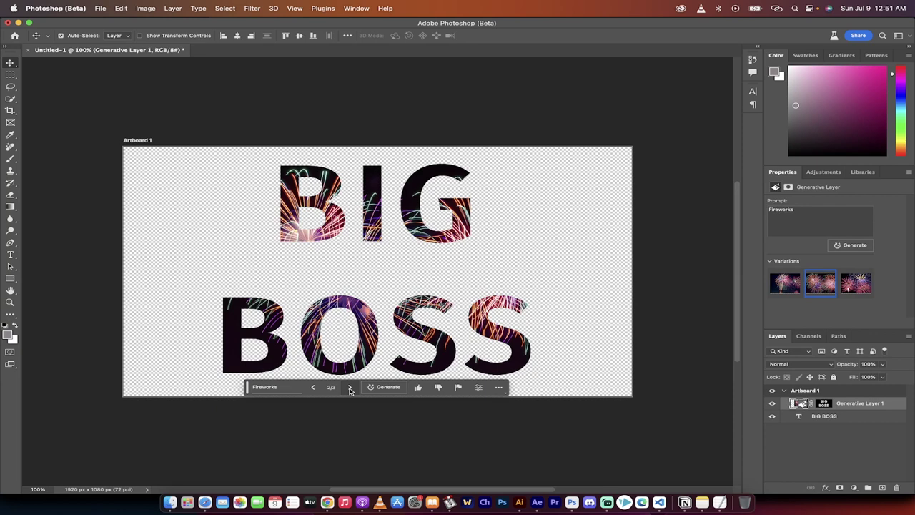
left_click(350, 387)
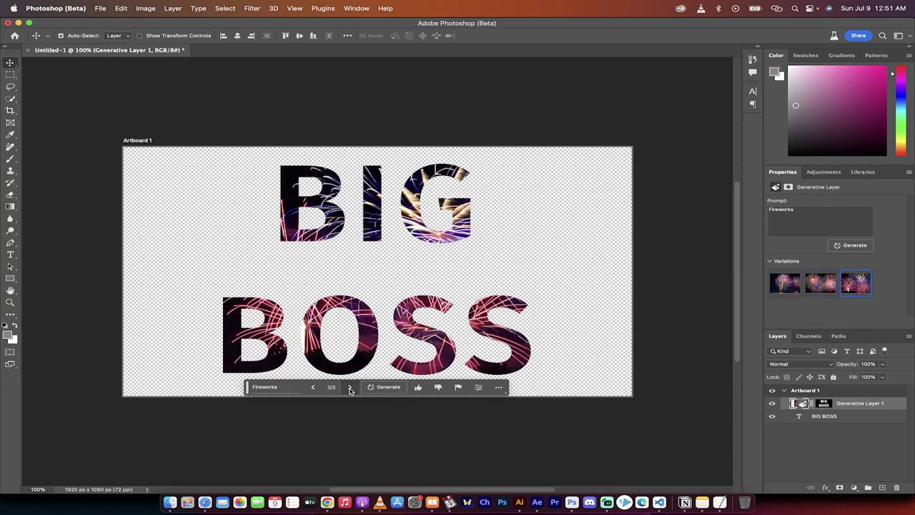
left_click(814, 218)
left_click(813, 216)
double_click(805, 208)
left_click(807, 209)
Regenerate the fill and keep the first of the six new variations.
left_click(838, 246)
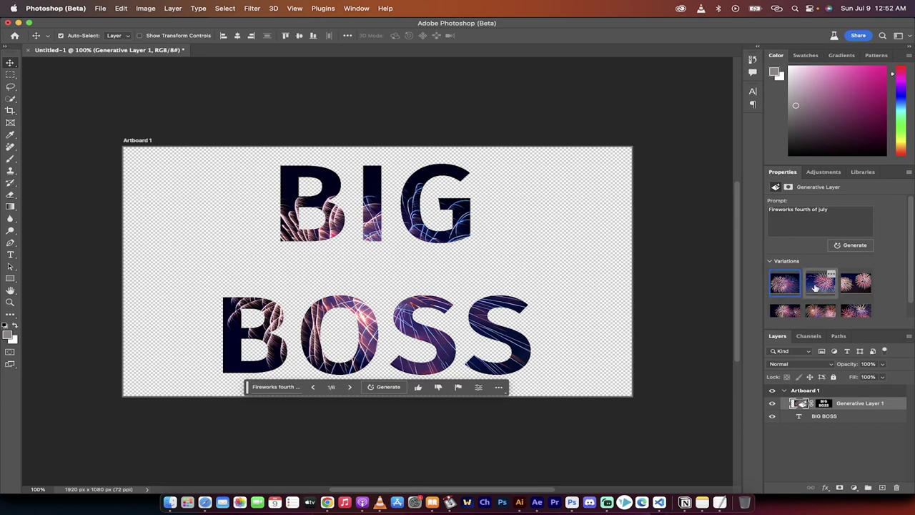
left_click(815, 287)
left_click(851, 286)
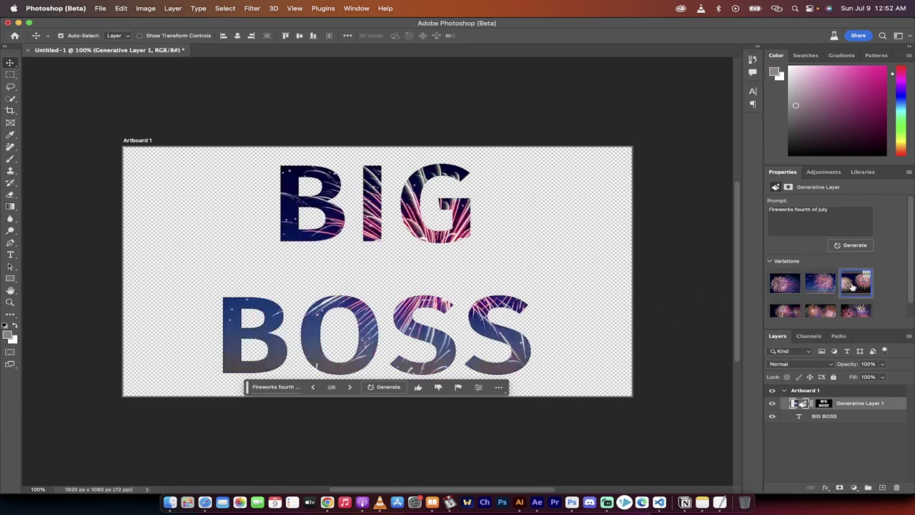
left_click(785, 284)
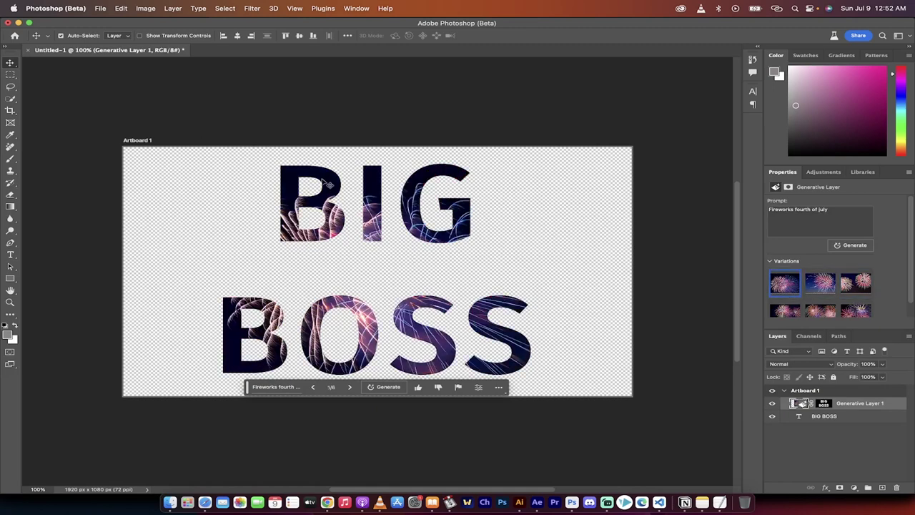
Export the artboard via Export As as a transparent PNG named Artboard 1 in Pictures.
left_click(100, 9)
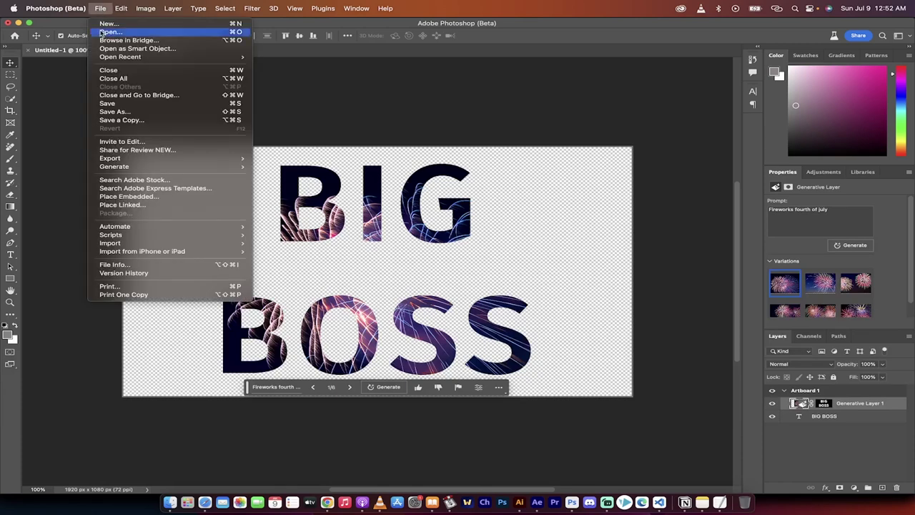
mouse_move(174, 158)
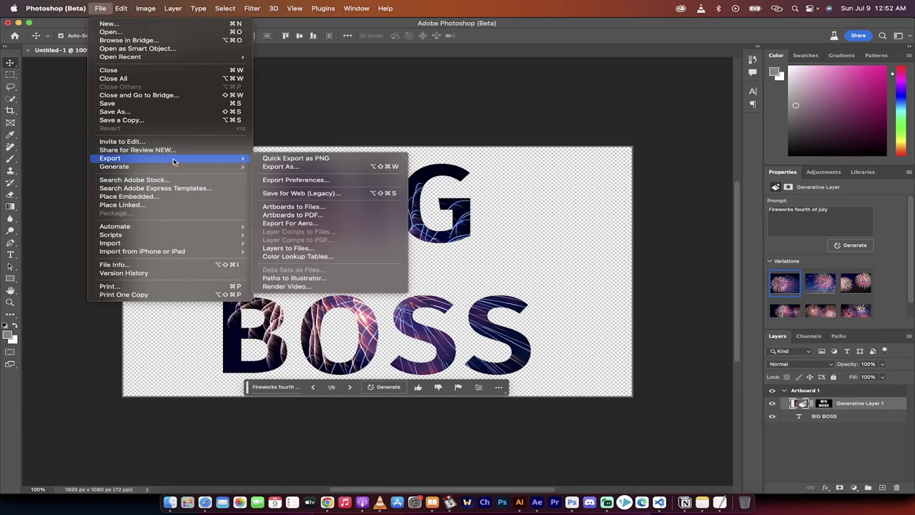
left_click(299, 167)
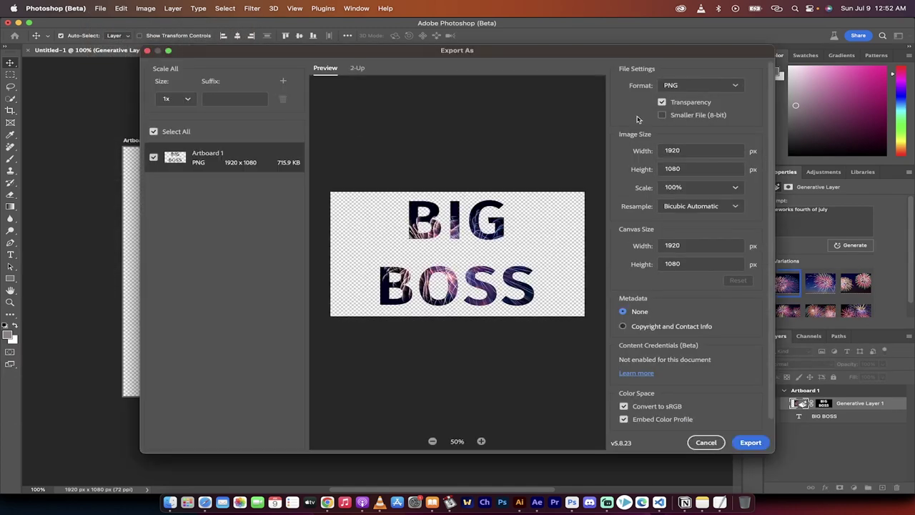
left_click(670, 86)
left_click(673, 104)
left_click(751, 443)
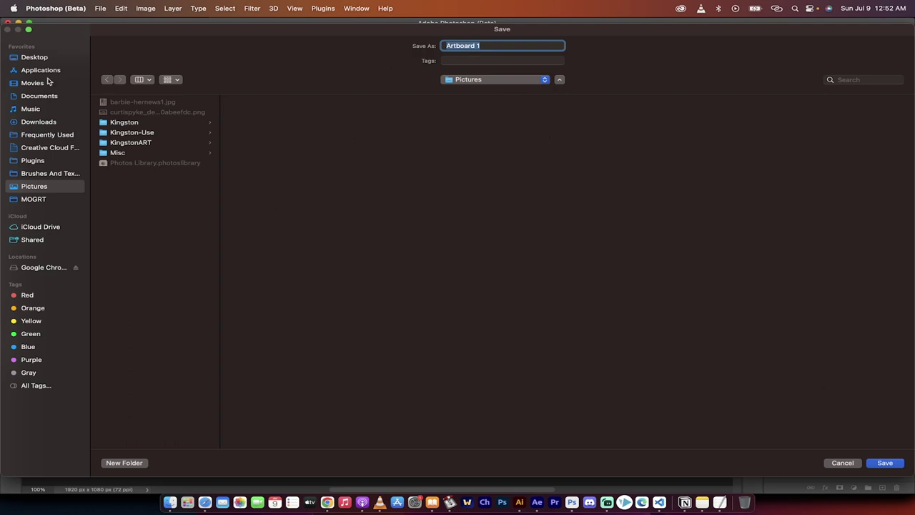
left_click(892, 461)
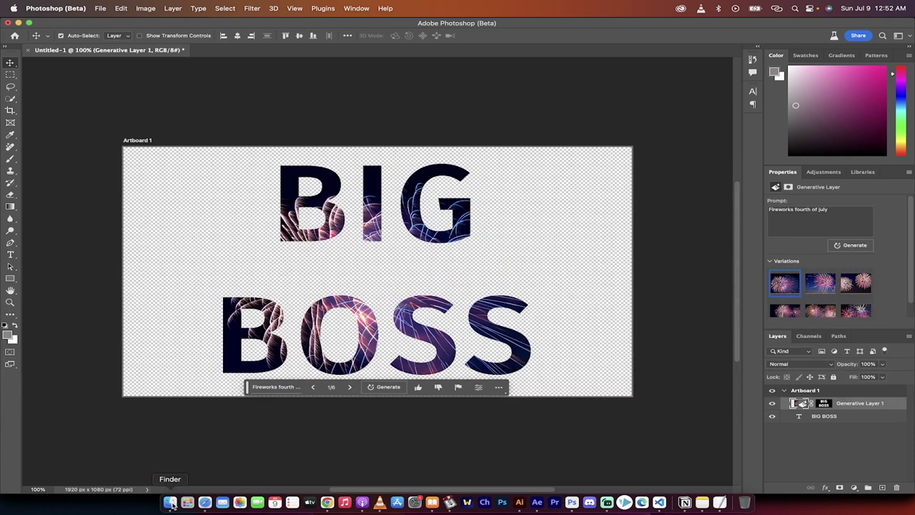
Open Artboard 1.png from the Pictures folder in Finder to check the export.
left_click(170, 503)
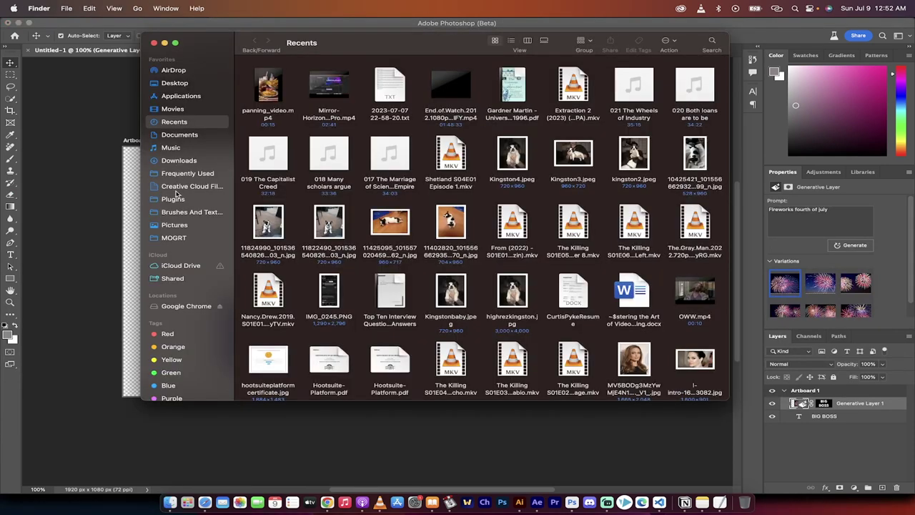
scroll(177, 133, "down", 2)
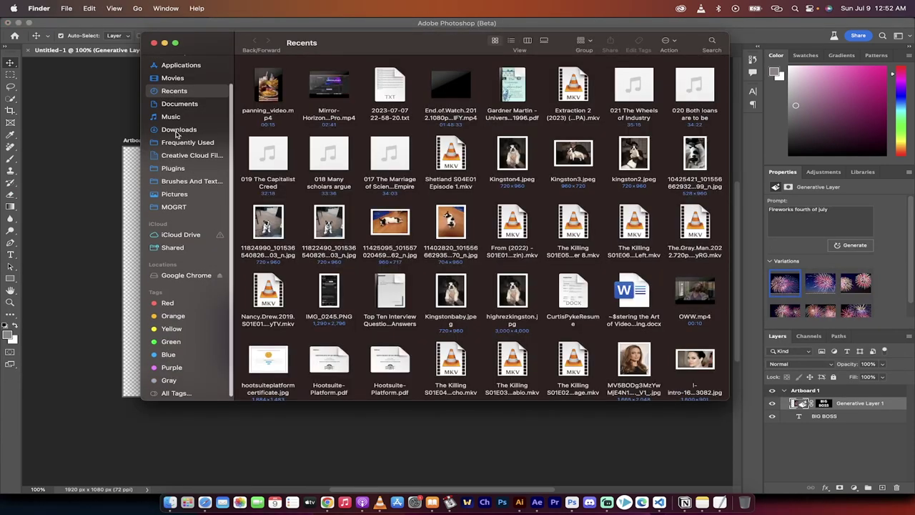
left_click(176, 194)
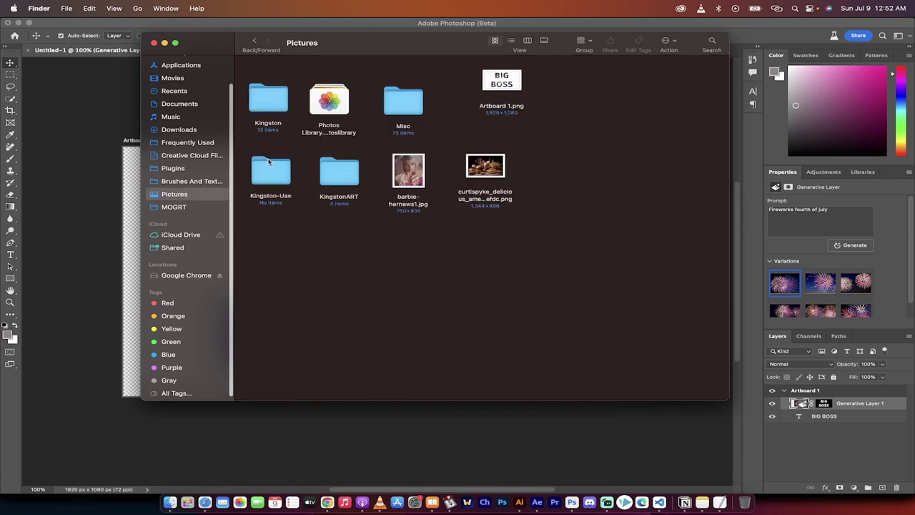
double_click(494, 80)
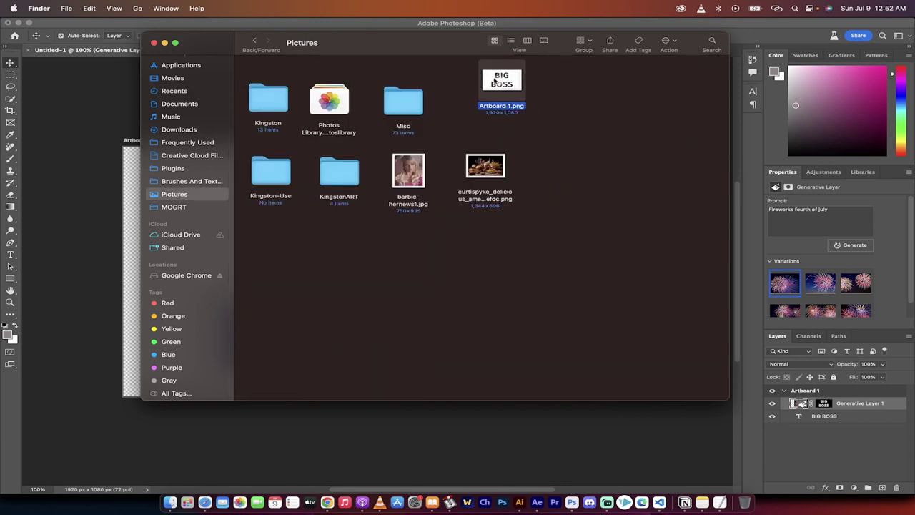